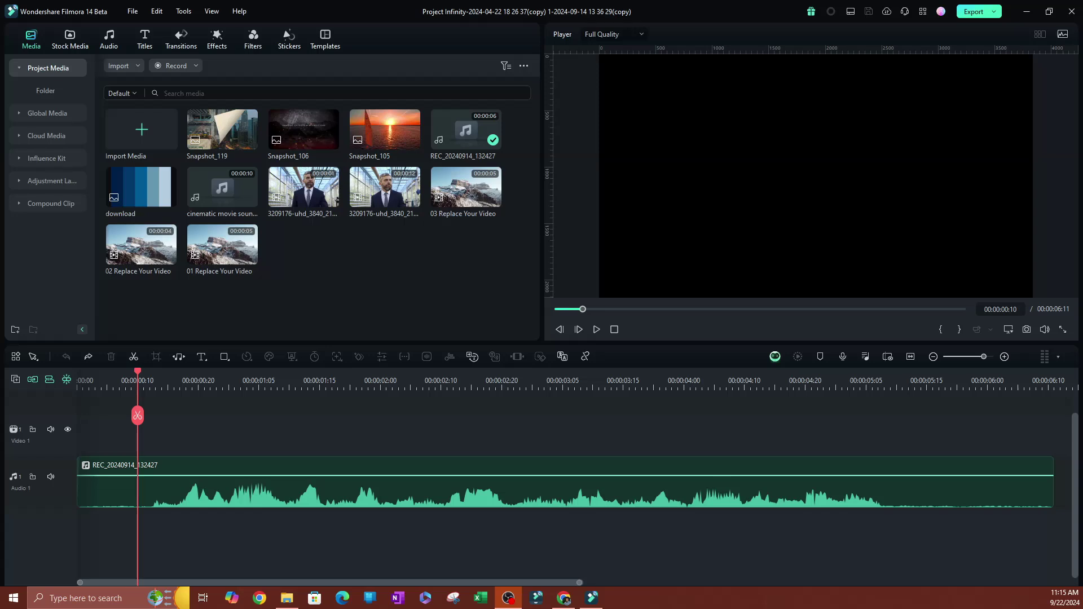
Select the REC_20240914_132427 clip, play it back, then open its audio settings
{"action": "left_click", "coordinate": [288, 497]}
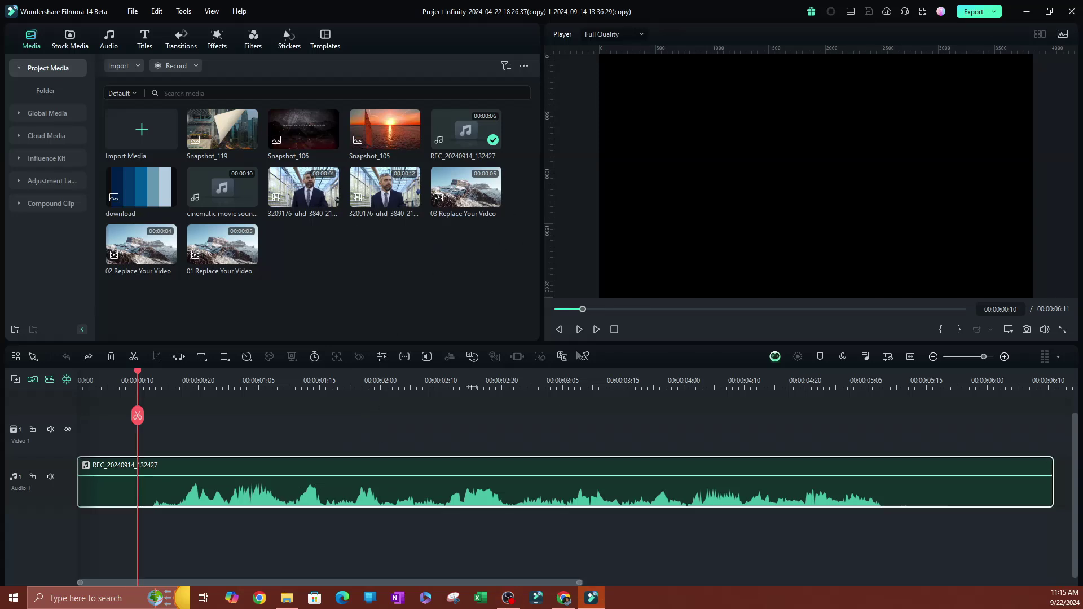
{"action": "left_click", "coordinate": [597, 330]}
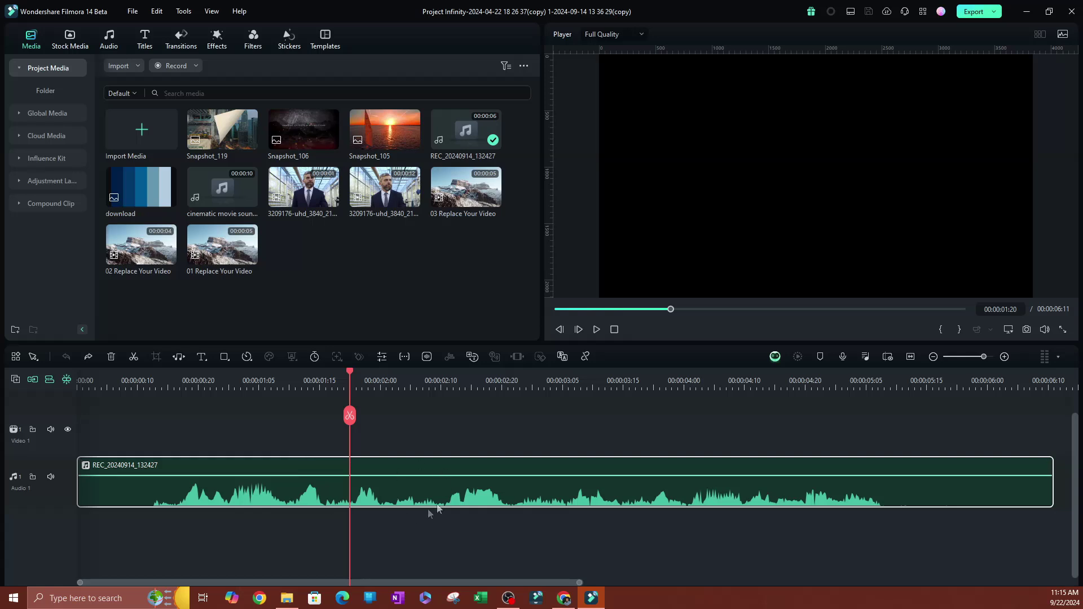
{"action": "double_click", "coordinate": [308, 490]}
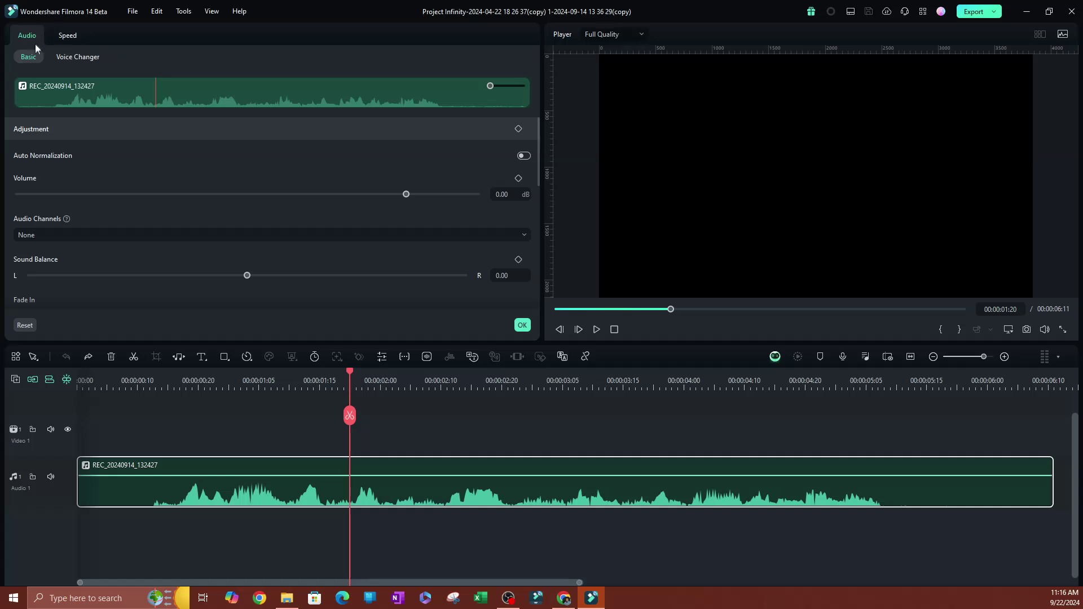
Browse the clip's Speed and Voice Changer tabs, then return to Basic with Adjustment expanded
{"action": "left_click", "coordinate": [74, 35]}
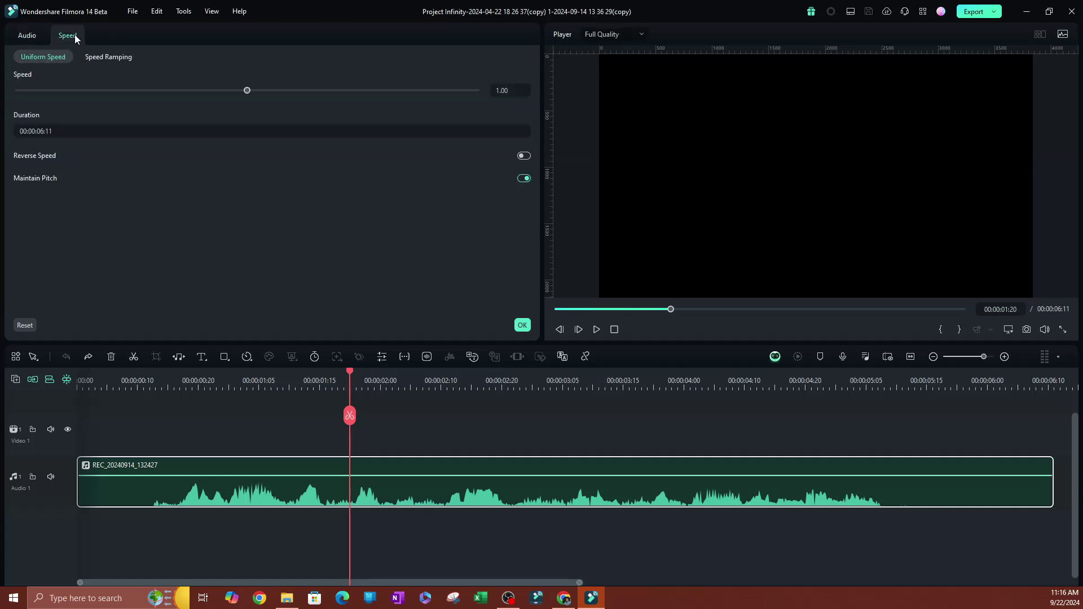
{"action": "left_click", "coordinate": [28, 37]}
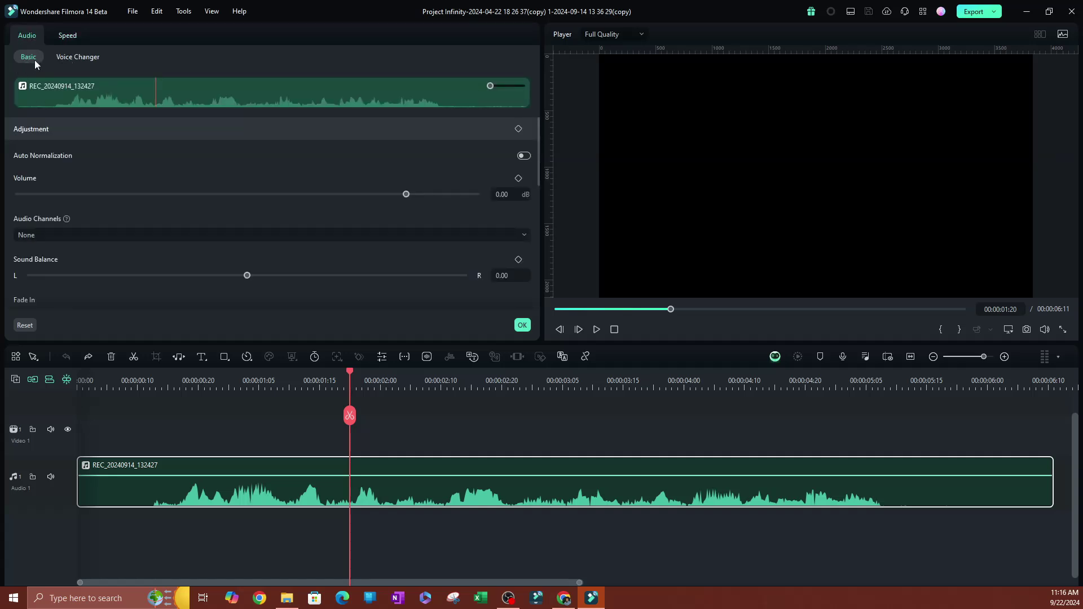
{"action": "left_click", "coordinate": [65, 58]}
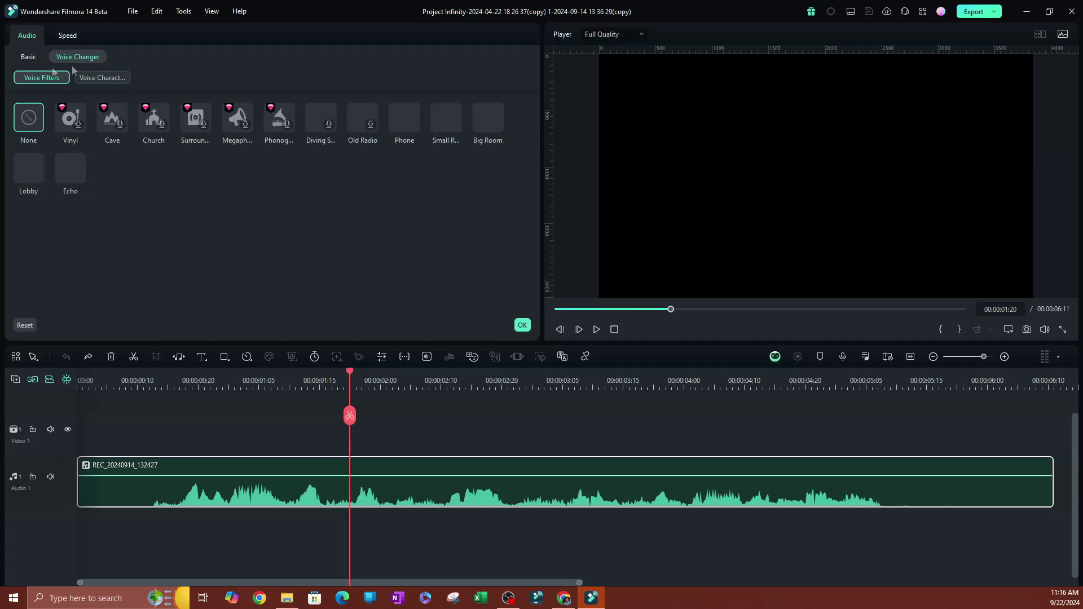
{"action": "left_click", "coordinate": [35, 58]}
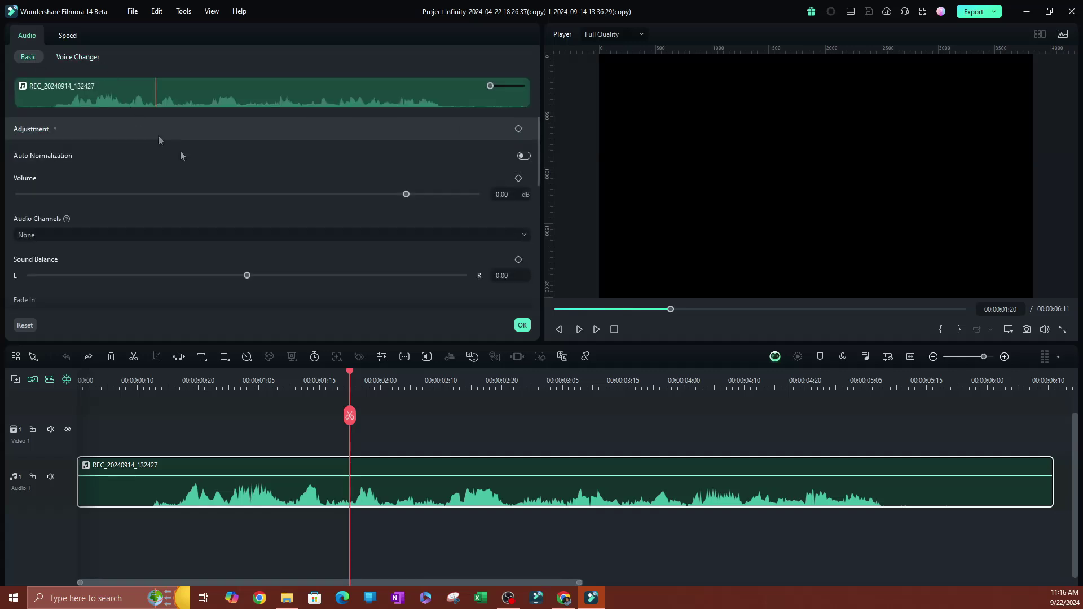
{"action": "left_click", "coordinate": [49, 130]}
{"action": "left_click", "coordinate": [46, 129]}
{"action": "left_click", "coordinate": [45, 129]}
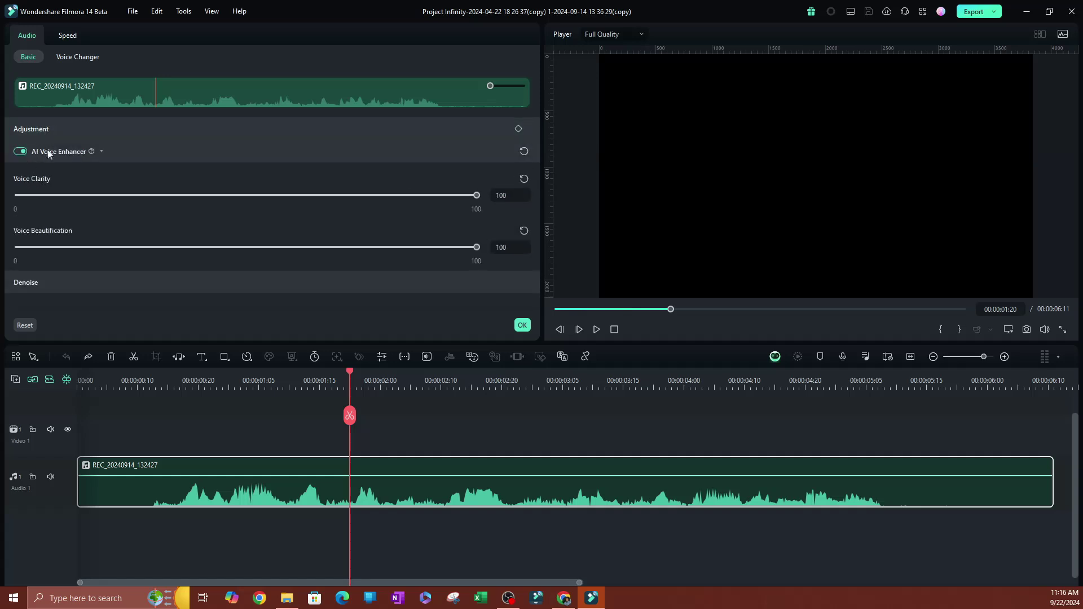
Turn off AI Voice Enhancer, expand the Denoise options, and switch on Wind Removal
{"action": "left_click", "coordinate": [102, 151]}
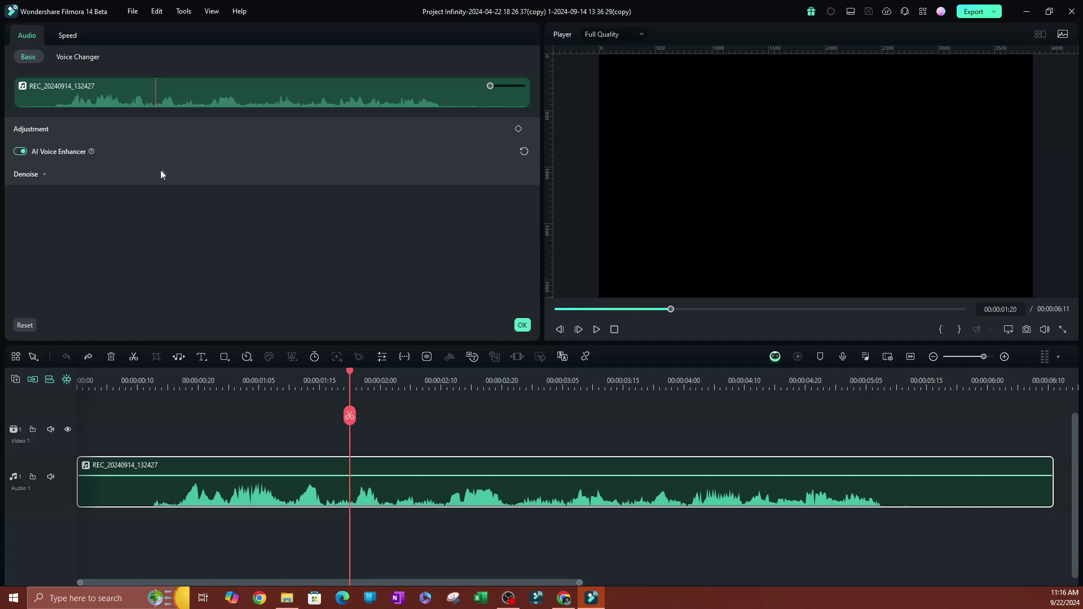
{"action": "left_click", "coordinate": [22, 151]}
{"action": "left_click", "coordinate": [44, 175]}
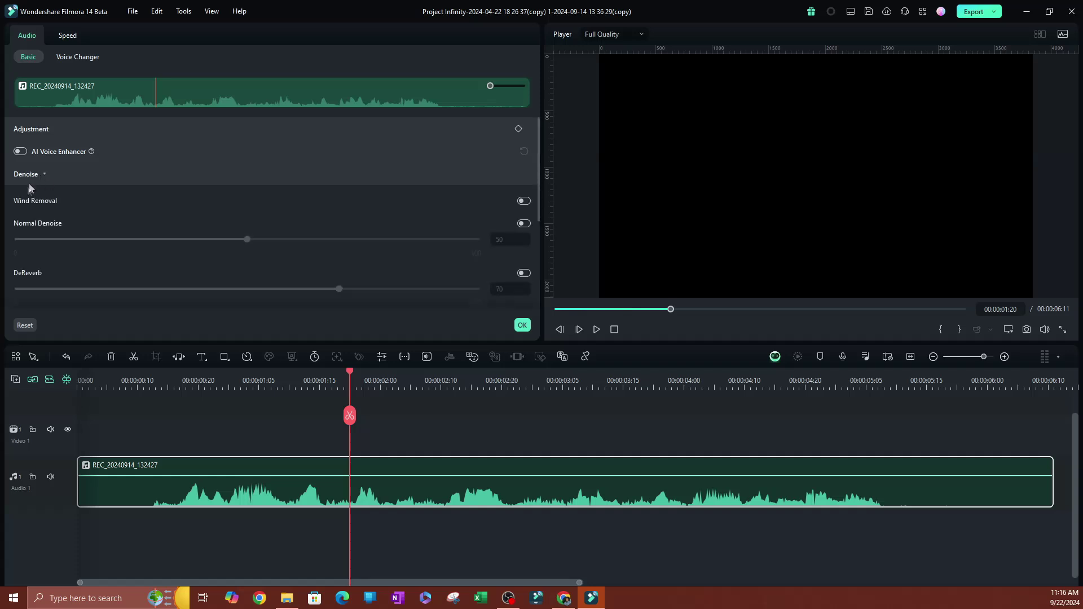
{"action": "scroll", "coordinate": [75, 202], "scroll_direction": "down", "scroll_amount": 1}
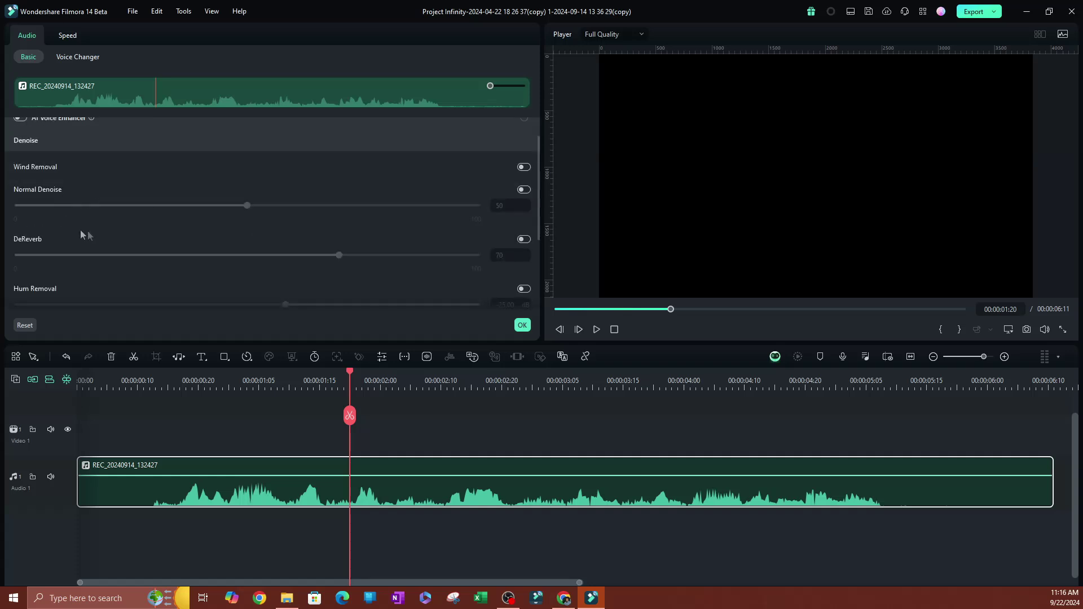
{"action": "scroll", "coordinate": [88, 233], "scroll_direction": "down", "scroll_amount": 4}
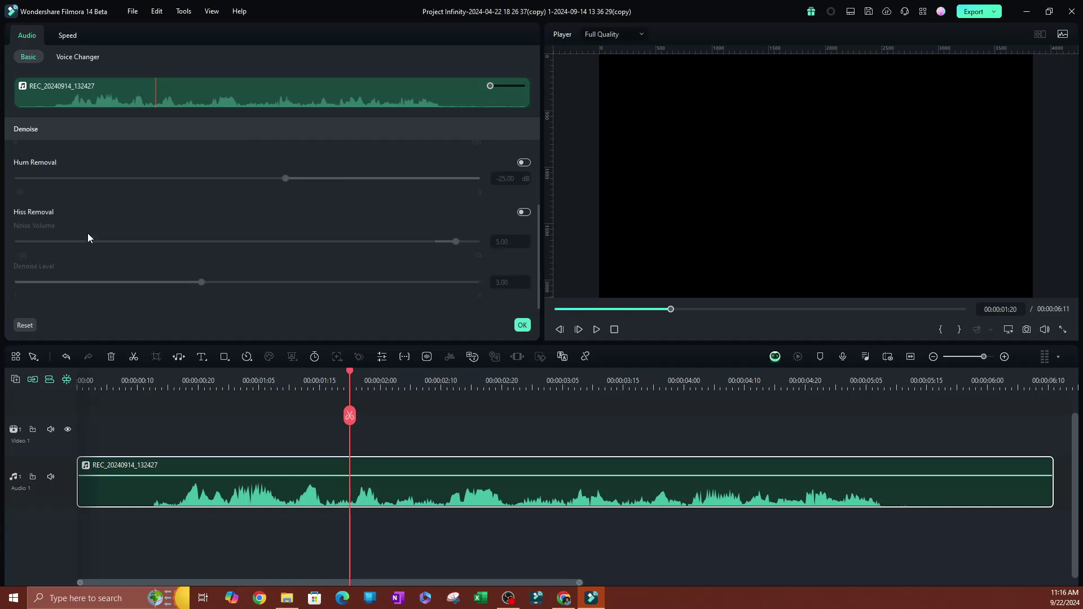
{"action": "scroll", "coordinate": [88, 237], "scroll_direction": "up", "scroll_amount": 5}
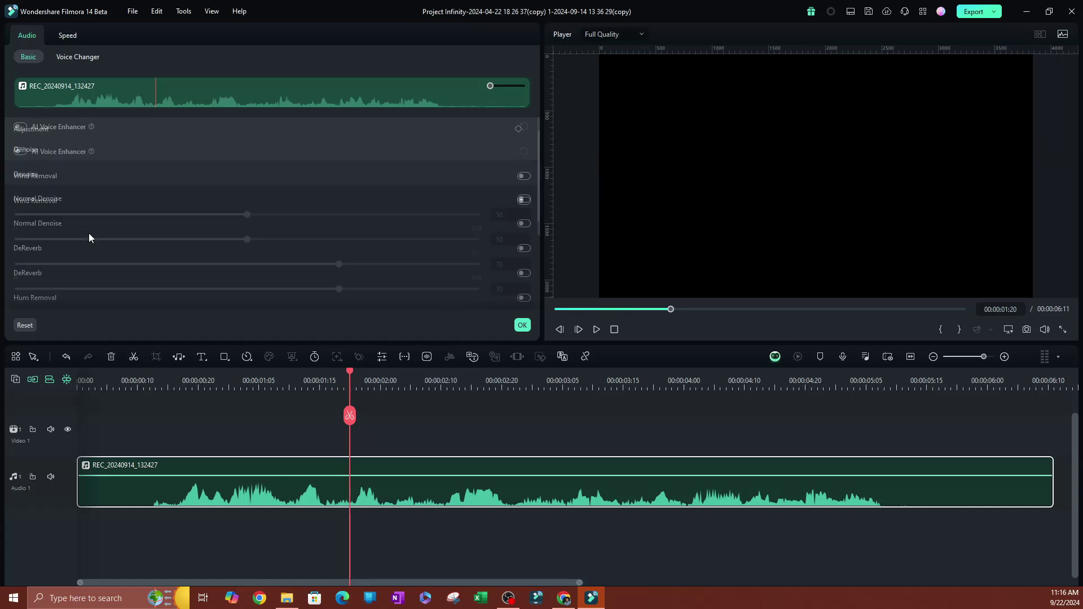
{"action": "scroll", "coordinate": [48, 204], "scroll_direction": "down", "scroll_amount": 1}
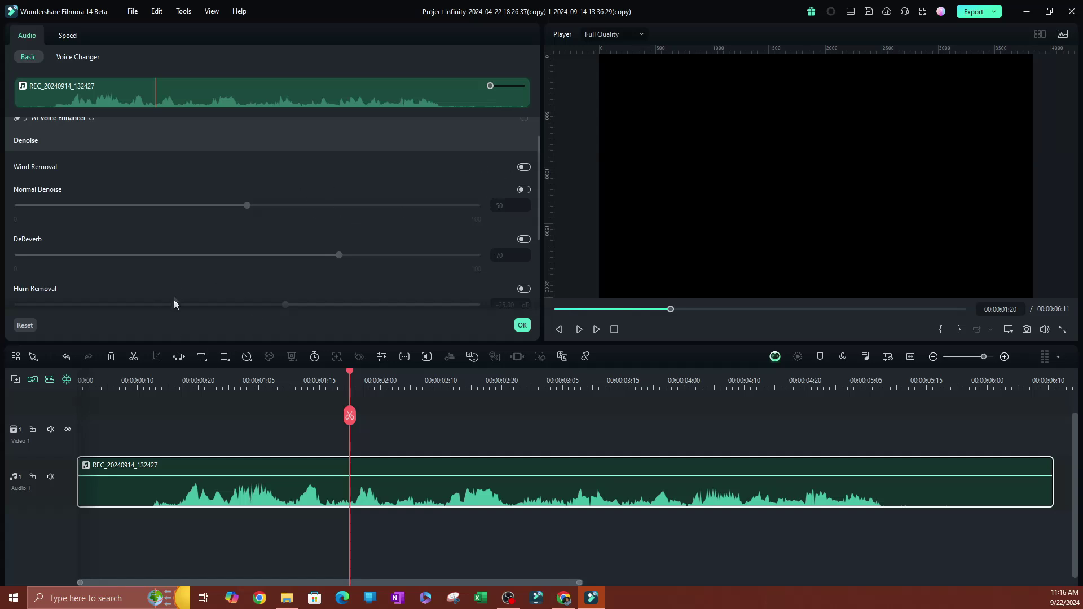
{"action": "left_click", "coordinate": [524, 167]}
Turn on Normal Denoise and raise its strength to 66
{"action": "left_click", "coordinate": [524, 192]}
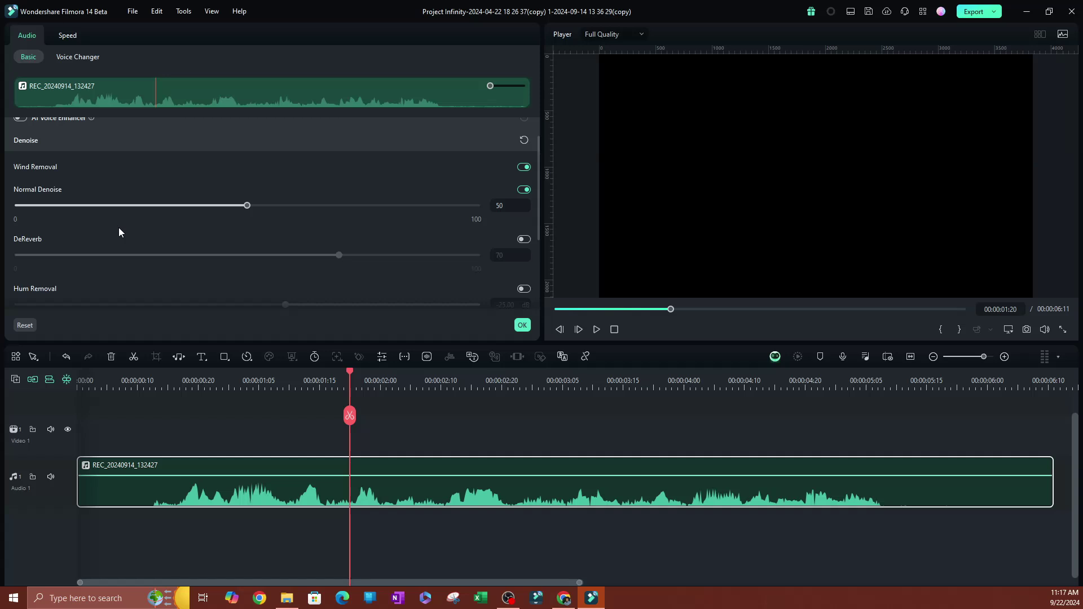
{"action": "left_click_drag", "start_coordinate": [248, 206], "coordinate": [321, 207]}
{"action": "mouse_move", "coordinate": [319, 207]}
{"action": "left_mouse_down"}
{"action": "mouse_move", "coordinate": [111, 212]}
{"action": "mouse_move", "coordinate": [320, 213]}
{"action": "left_mouse_up"}
Enable DeReverb and set its strength to 64
{"action": "scroll", "coordinate": [115, 277], "scroll_direction": "down", "scroll_amount": 1}
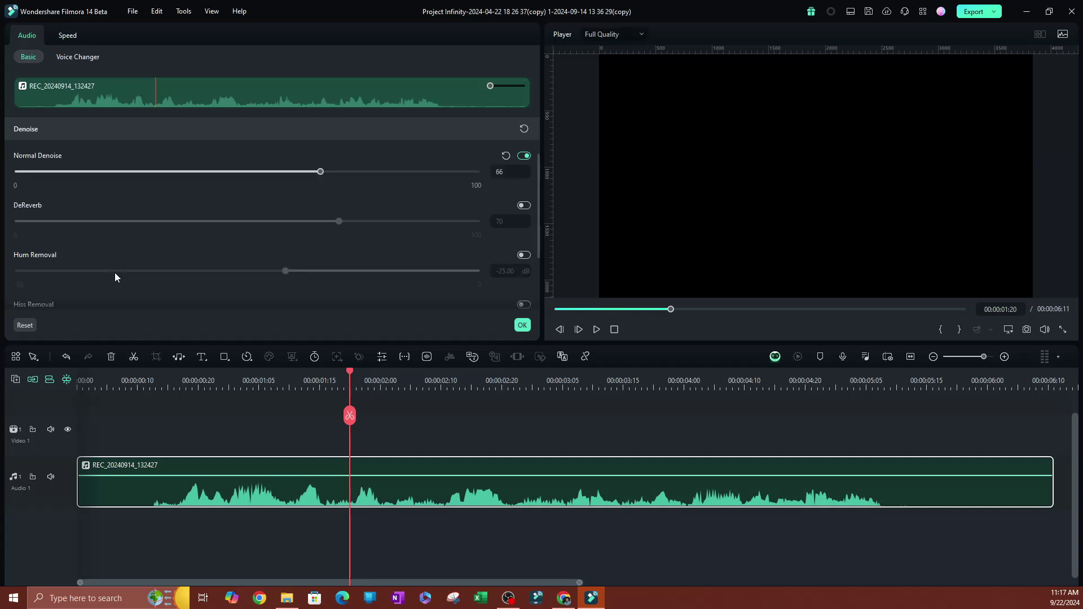
{"action": "left_click", "coordinate": [524, 205]}
{"action": "left_click_drag", "start_coordinate": [339, 224], "coordinate": [312, 225]}
{"action": "scroll", "coordinate": [310, 248], "scroll_direction": "down", "scroll_amount": 2}
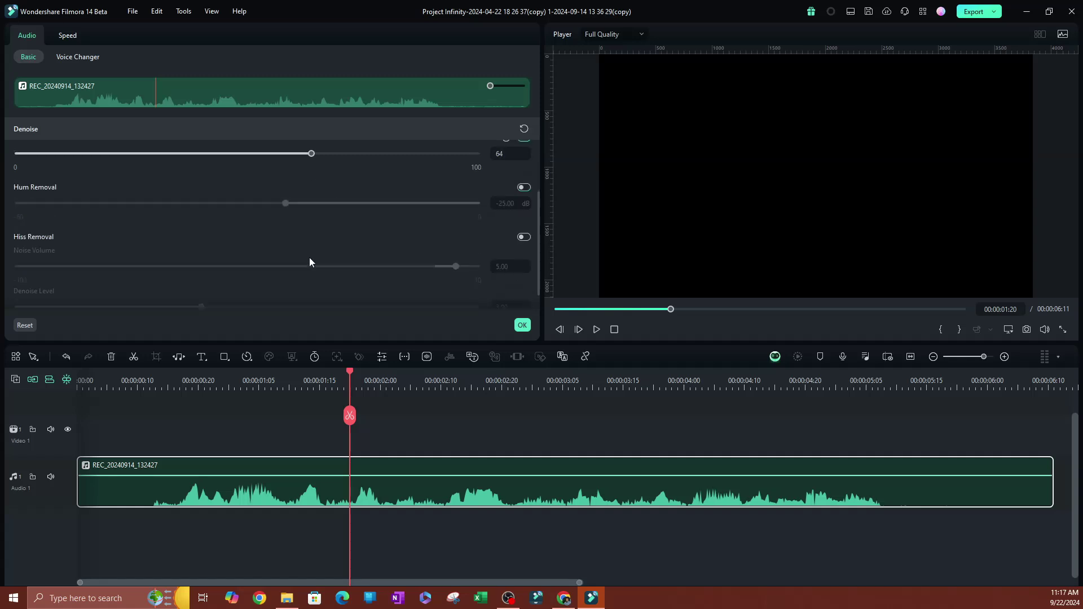
Turn on Hum Removal at -25 dB
{"action": "left_click", "coordinate": [522, 188]}
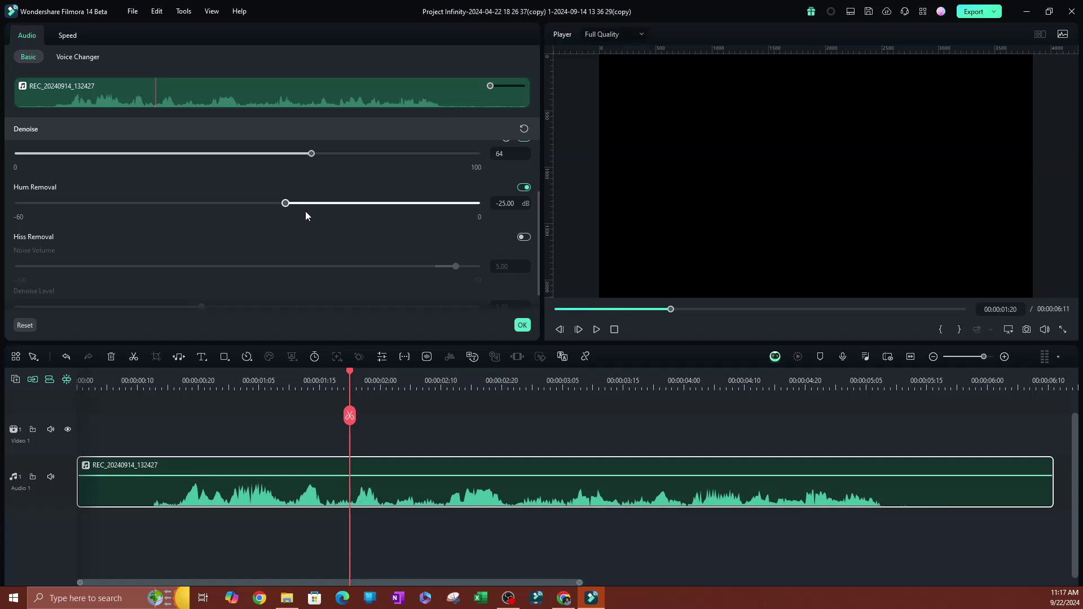
{"action": "scroll", "coordinate": [282, 225], "scroll_direction": "up", "scroll_amount": 1}
{"action": "scroll", "coordinate": [242, 247], "scroll_direction": "down", "scroll_amount": 1}
{"action": "scroll", "coordinate": [240, 249], "scroll_direction": "up", "scroll_amount": 2}
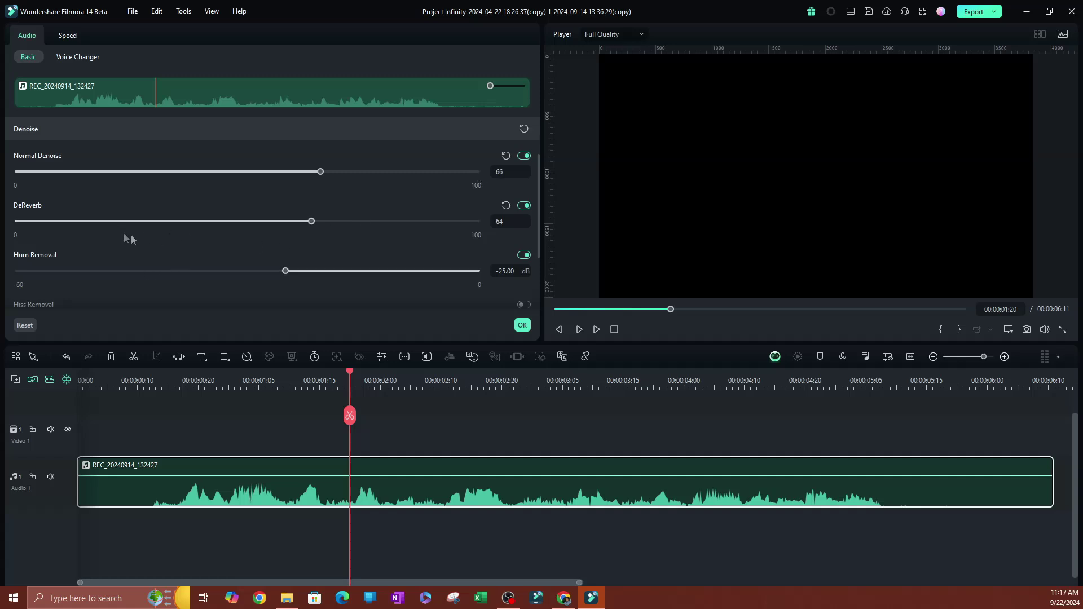
{"action": "scroll", "coordinate": [133, 236], "scroll_direction": "down", "scroll_amount": 3}
Enable Hiss Removal with Noise Volume 4.00 and Denoise Level 4.00
{"action": "left_click", "coordinate": [523, 212]}
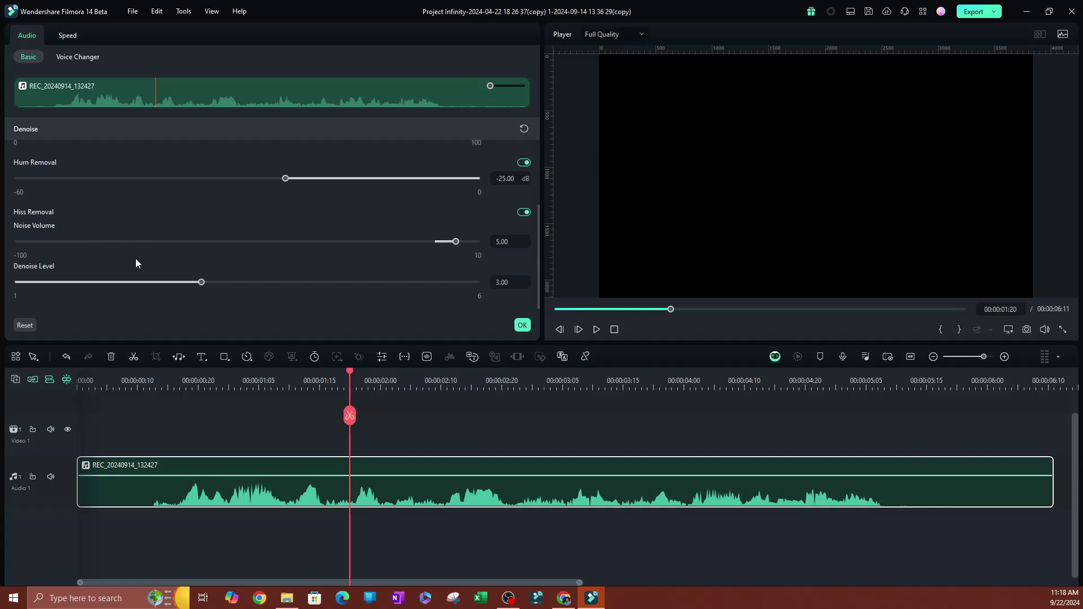
{"action": "mouse_move", "coordinate": [457, 241]}
{"action": "left_mouse_down"}
{"action": "mouse_move", "coordinate": [384, 248]}
{"action": "mouse_move", "coordinate": [449, 254]}
{"action": "left_mouse_up"}
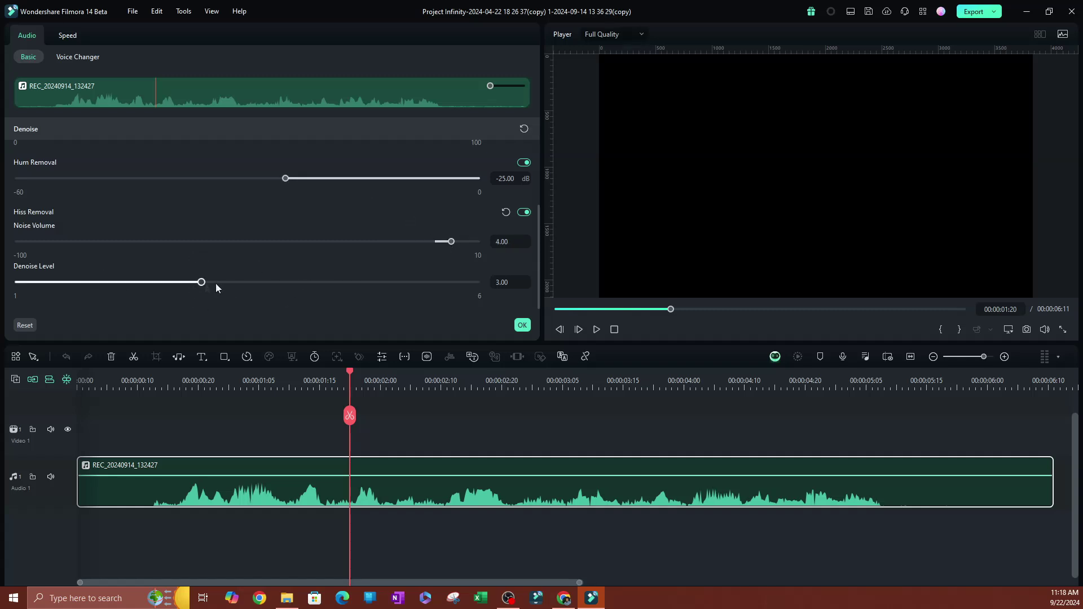
{"action": "left_click", "coordinate": [320, 285]}
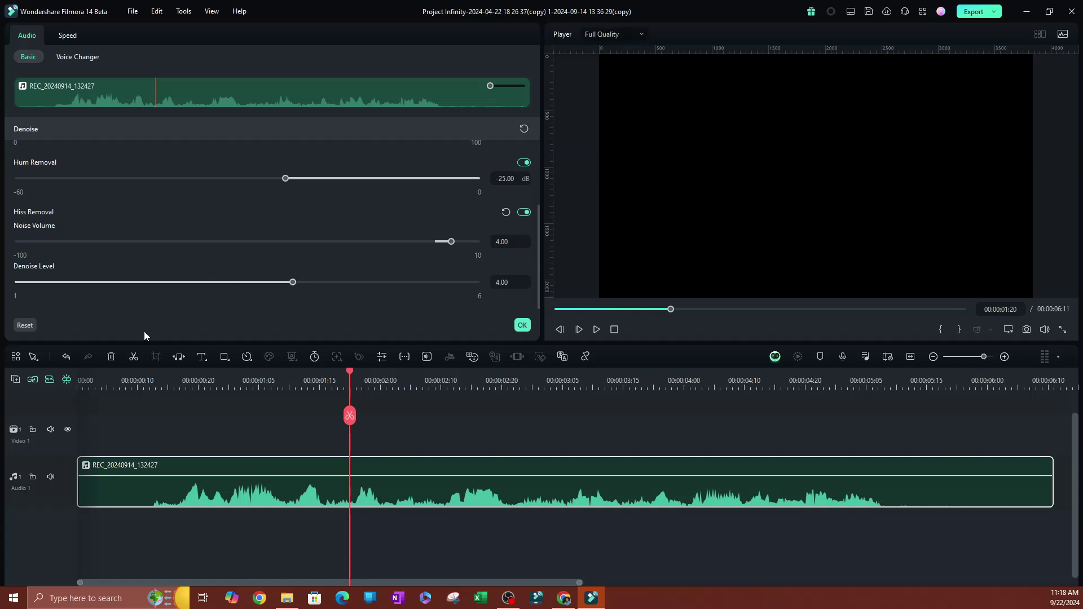
{"action": "scroll", "coordinate": [428, 290], "scroll_direction": "up", "scroll_amount": 3}
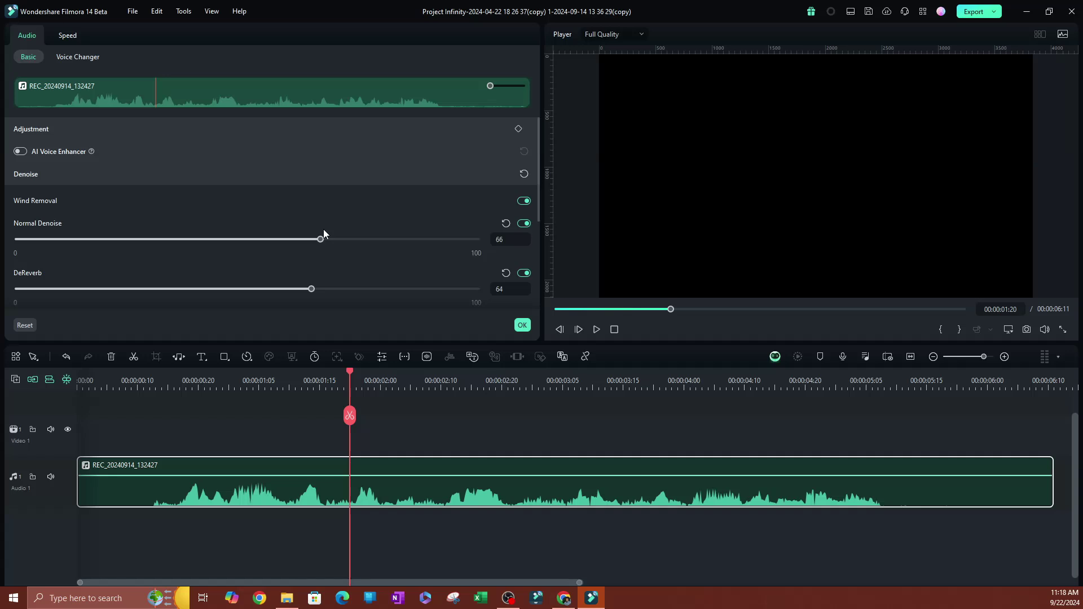
Switch off Normal Denoise and DeReverb for the voice clip
{"action": "scroll", "coordinate": [367, 168], "scroll_direction": "down", "scroll_amount": 3}
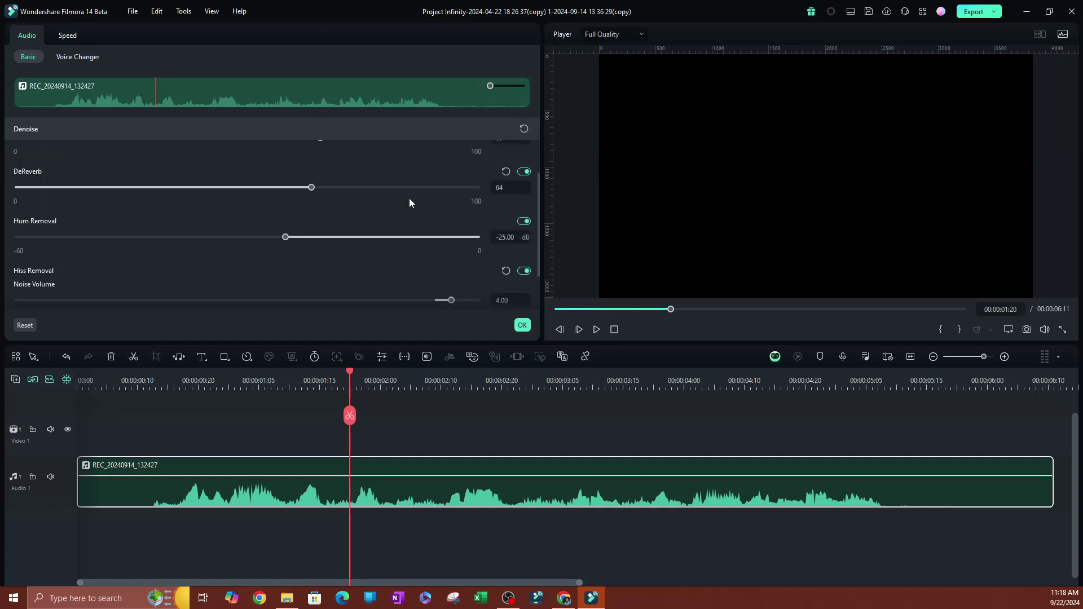
{"action": "scroll", "coordinate": [348, 216], "scroll_direction": "up", "scroll_amount": 3}
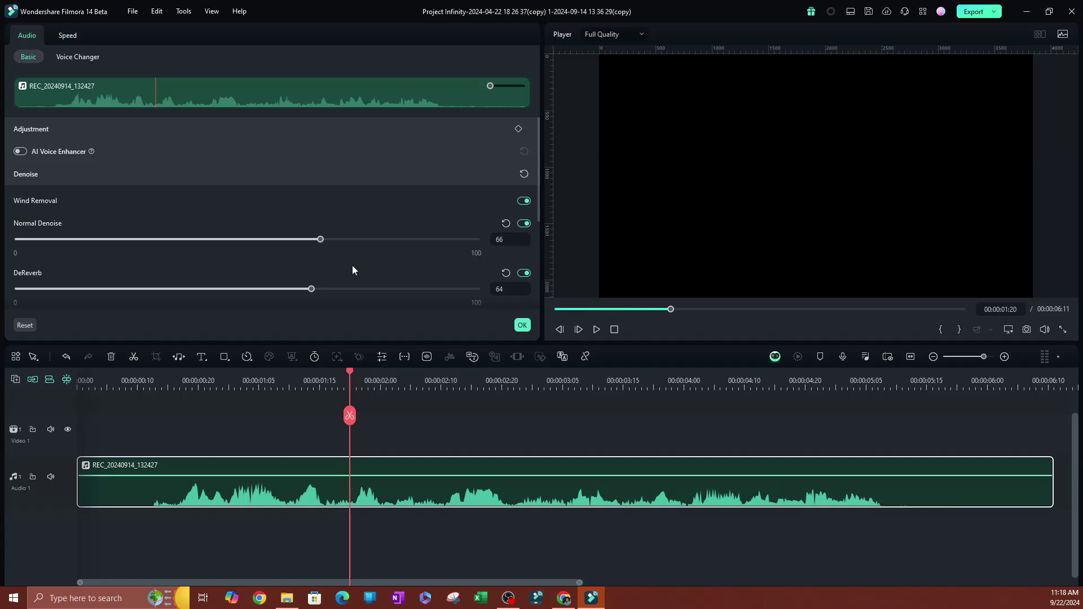
{"action": "scroll", "coordinate": [345, 290], "scroll_direction": "down", "scroll_amount": 2}
{"action": "scroll", "coordinate": [465, 239], "scroll_direction": "up", "scroll_amount": 2}
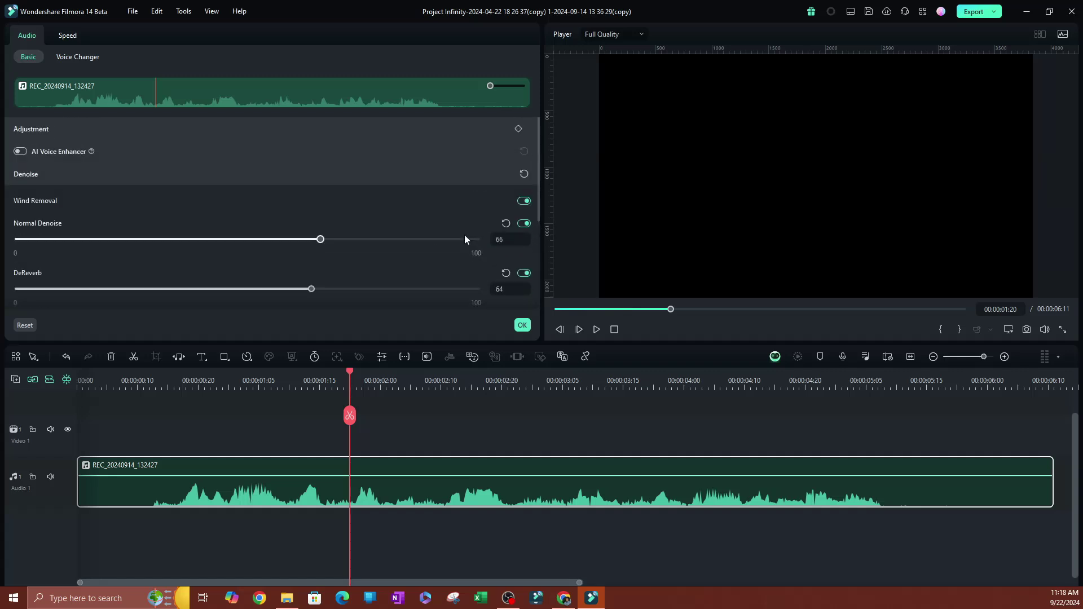
{"action": "left_click", "coordinate": [526, 223]}
{"action": "left_click", "coordinate": [525, 273]}
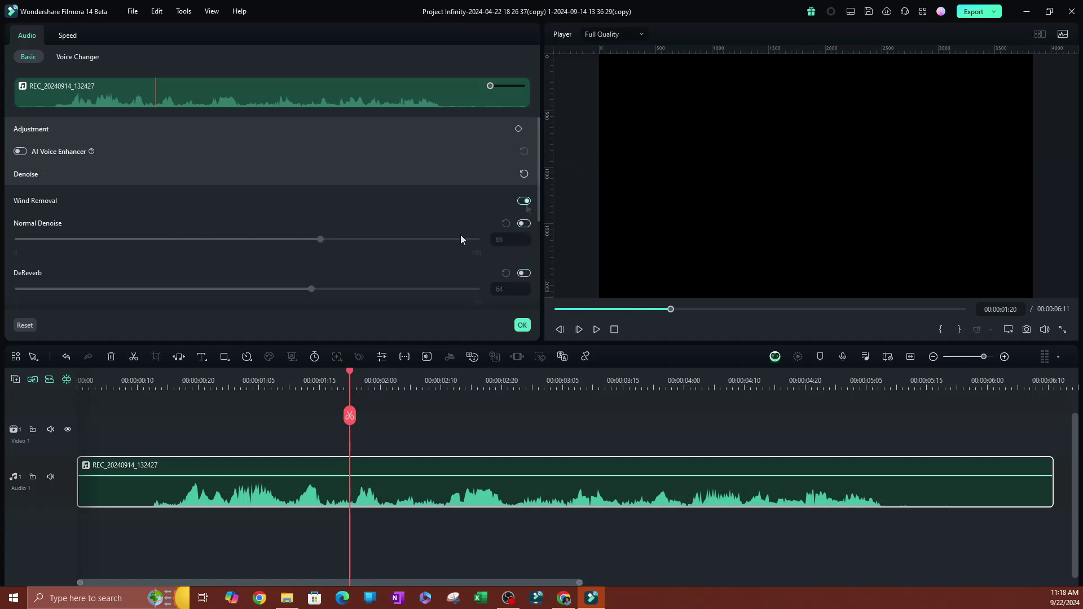
Lower the Hiss Removal Noise Volume to -8.00
{"action": "scroll", "coordinate": [406, 285], "scroll_direction": "down", "scroll_amount": 3}
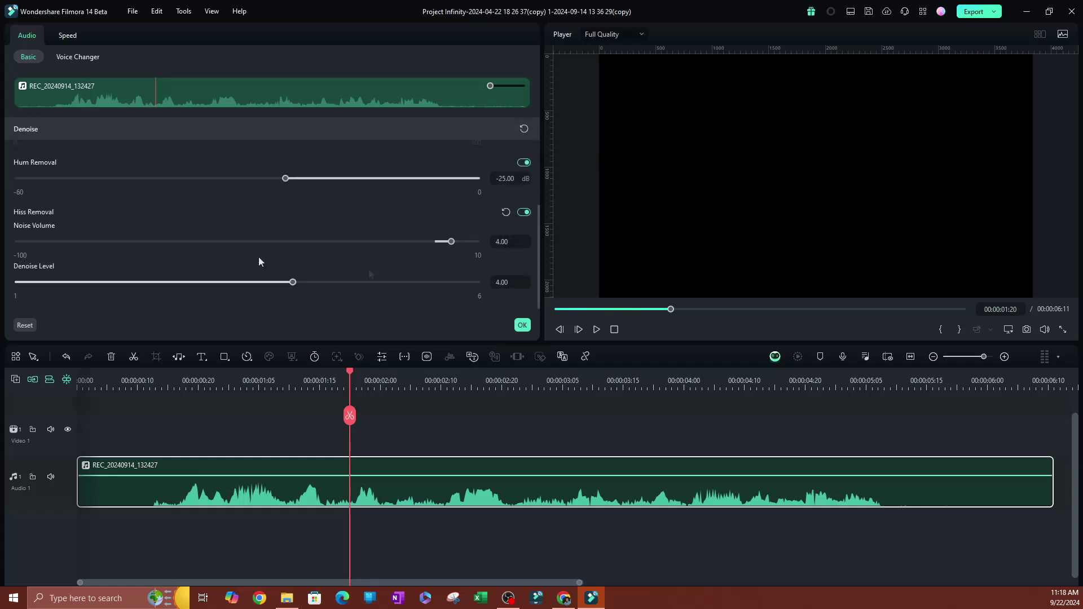
{"action": "scroll", "coordinate": [179, 292], "scroll_direction": "up", "scroll_amount": 1}
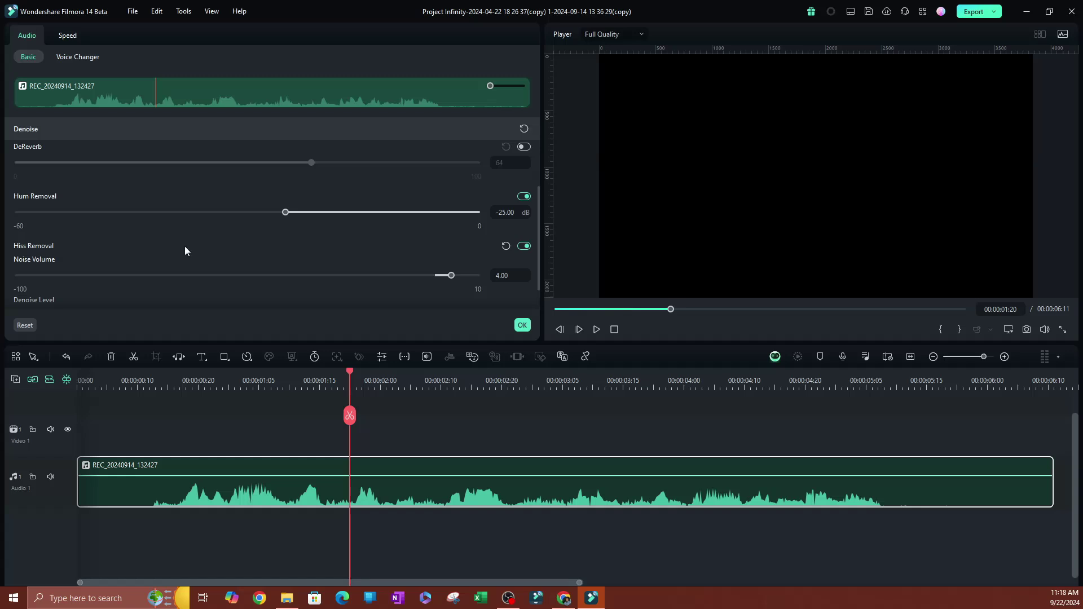
{"action": "left_click_drag", "start_coordinate": [446, 276], "coordinate": [366, 276]}
Confirm the audio settings with OK, delete the voice clip from the timeline, and switch to File Explorer
{"action": "left_click", "coordinate": [522, 326]}
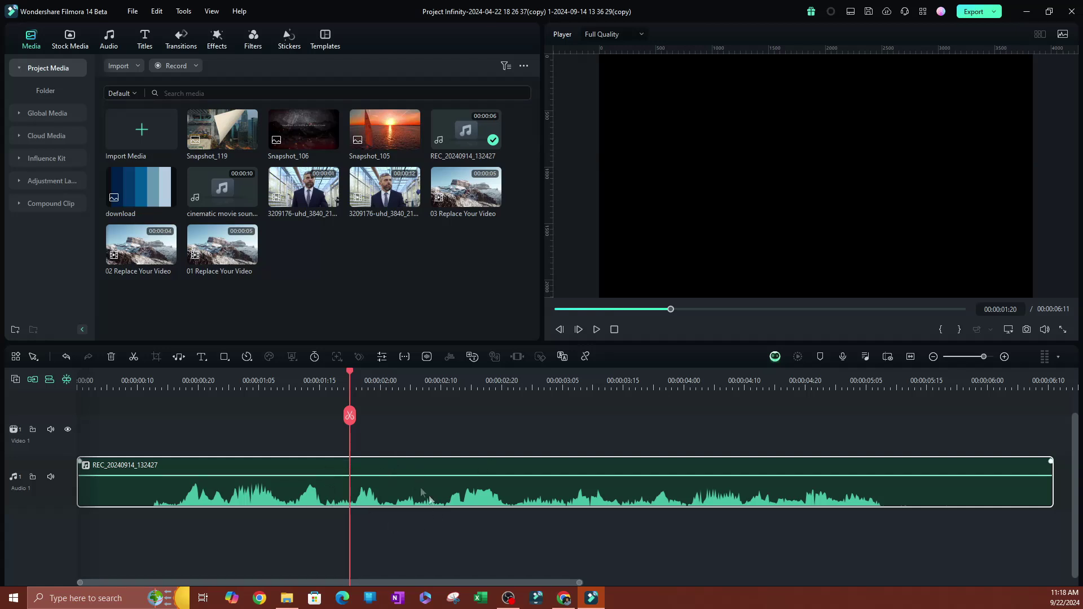
{"action": "key", "text": "Delete"}
{"action": "key", "text": "super+e"}
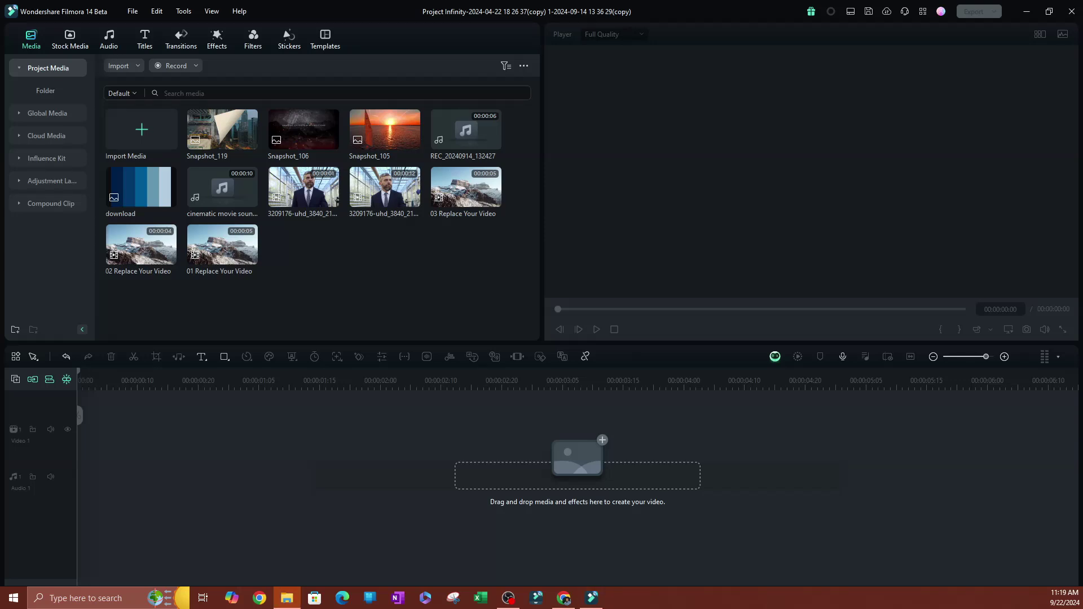
Add the screen-layout tutorial video to the timeline, matching the project to 1920 x 1080 29.97fps
{"action": "left_click_drag", "start_coordinate": [0, 476], "coordinate": [178, 462]}
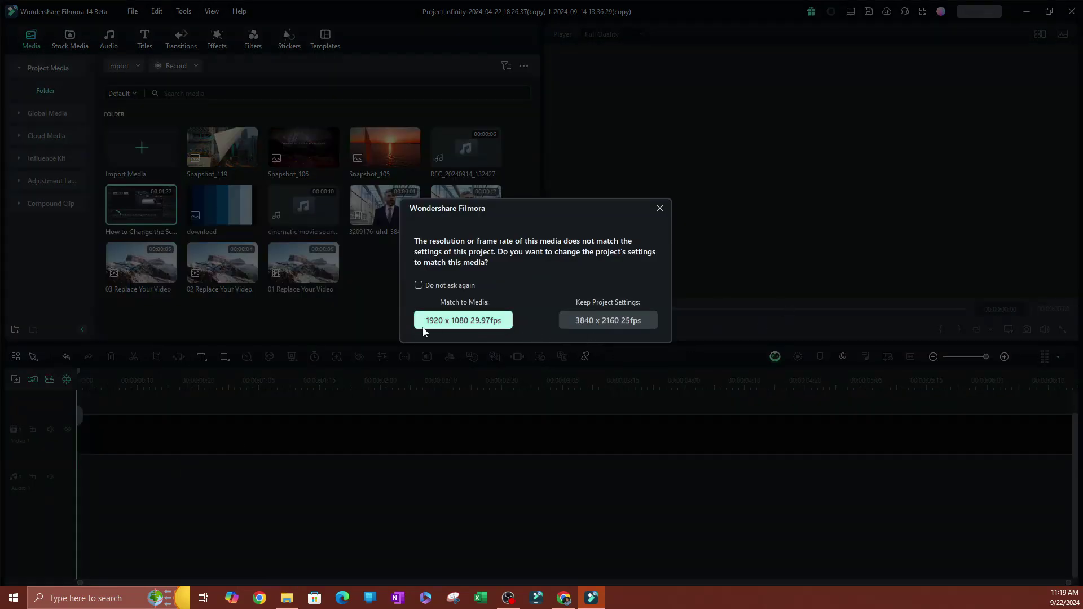
{"action": "left_click", "coordinate": [421, 327]}
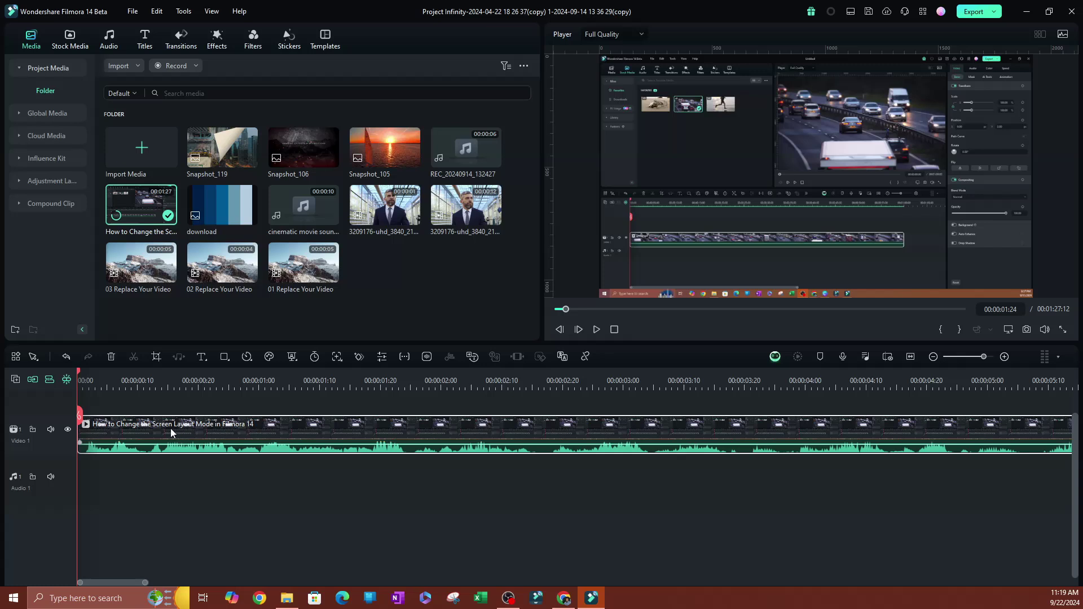
{"action": "double_click", "coordinate": [213, 431]}
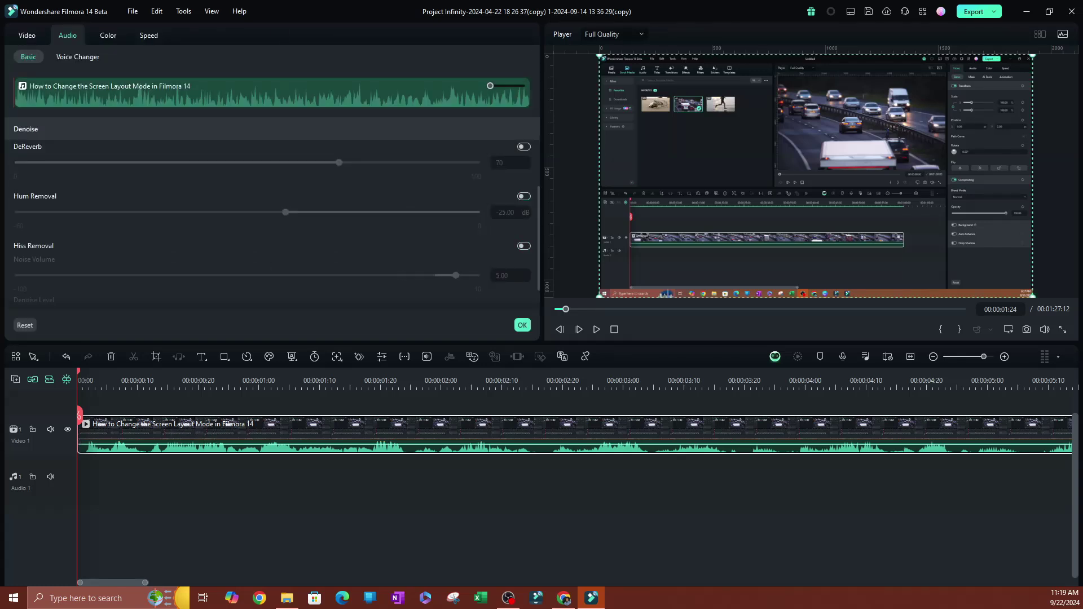
Return to the tutorial clip's audio settings with the Denoise options expanded
{"action": "left_click", "coordinate": [29, 37]}
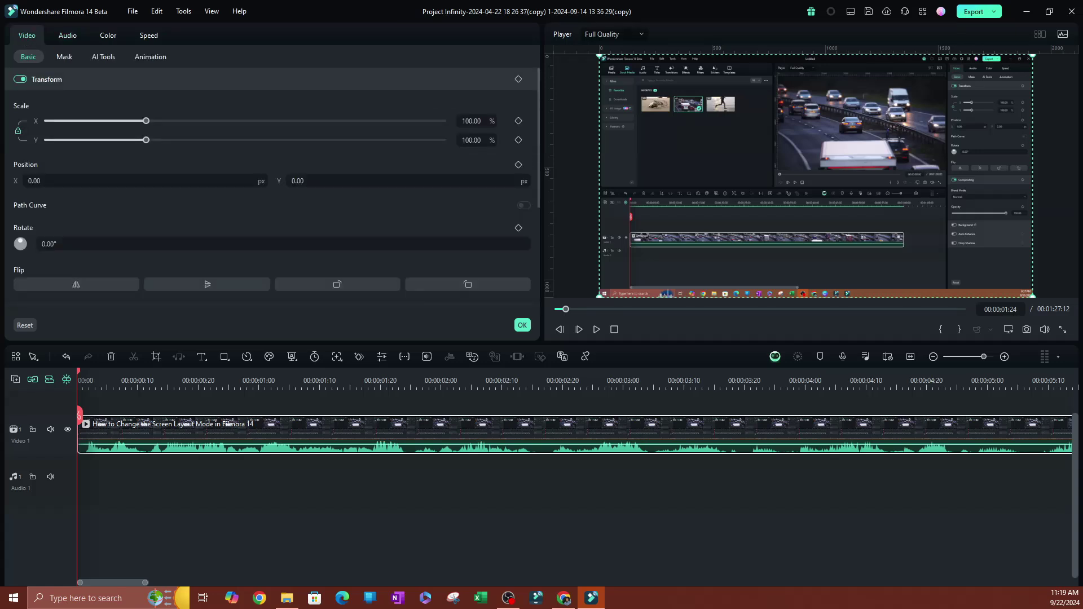
{"action": "left_click", "coordinate": [68, 36]}
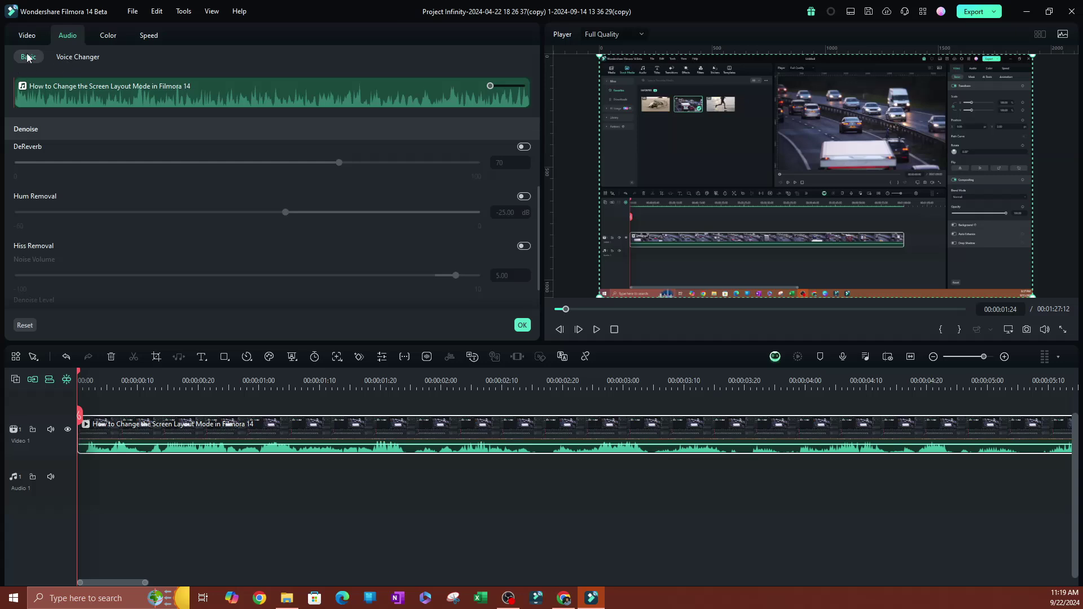
{"action": "scroll", "coordinate": [116, 231], "scroll_direction": "up", "scroll_amount": 3}
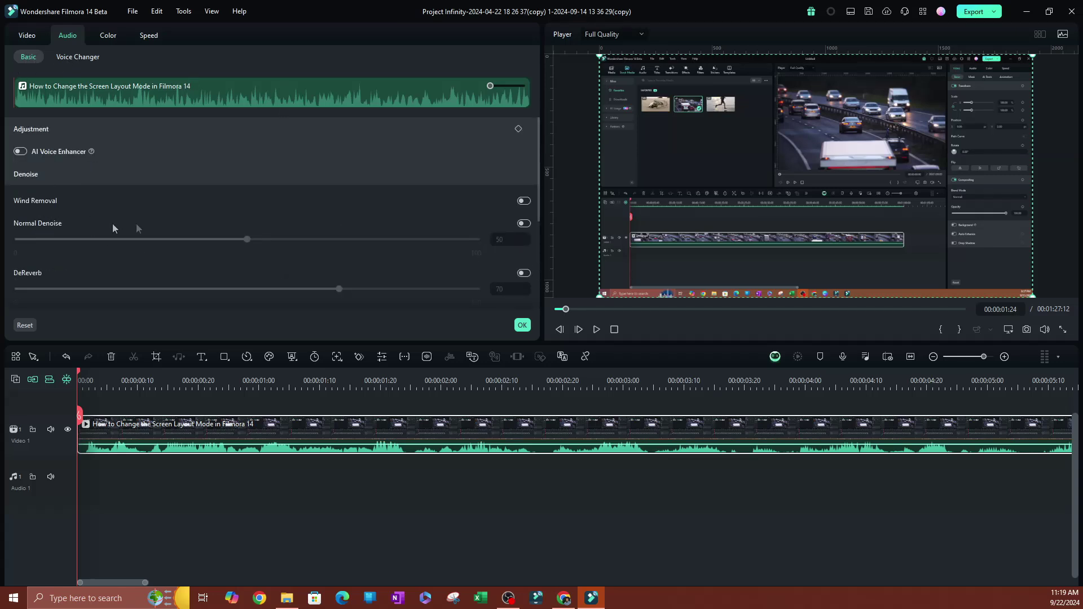
{"action": "left_click", "coordinate": [44, 175]}
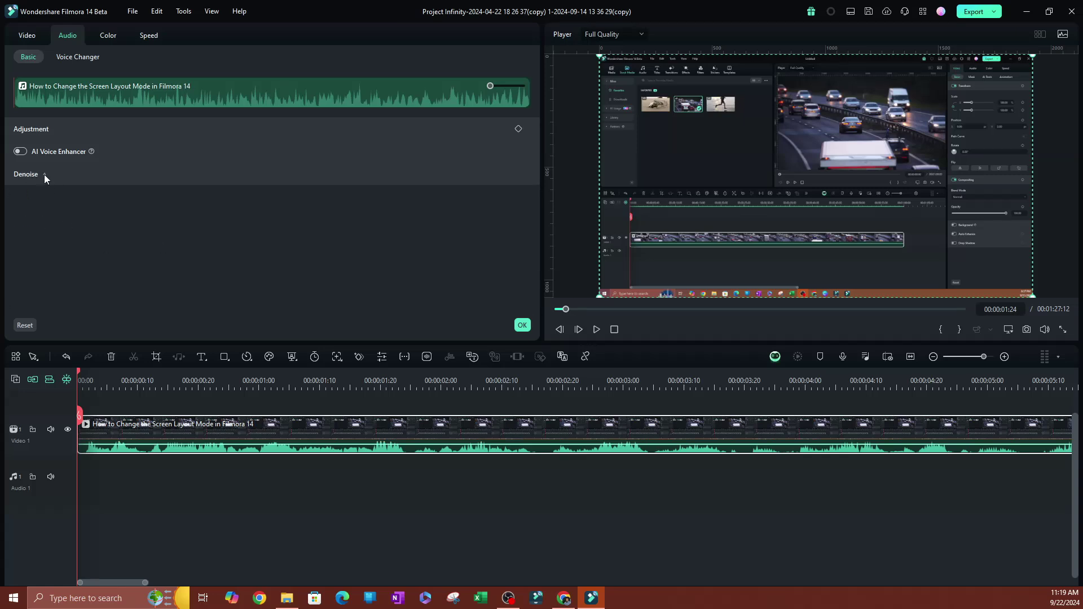
{"action": "left_click", "coordinate": [43, 175]}
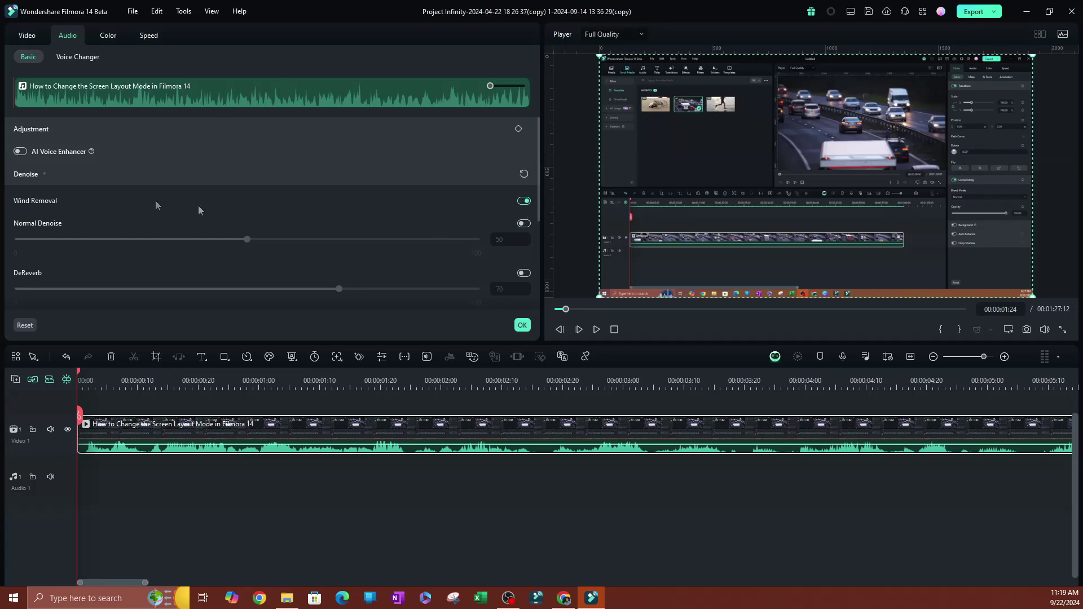
{"action": "scroll", "coordinate": [435, 265], "scroll_direction": "down", "scroll_amount": 1}
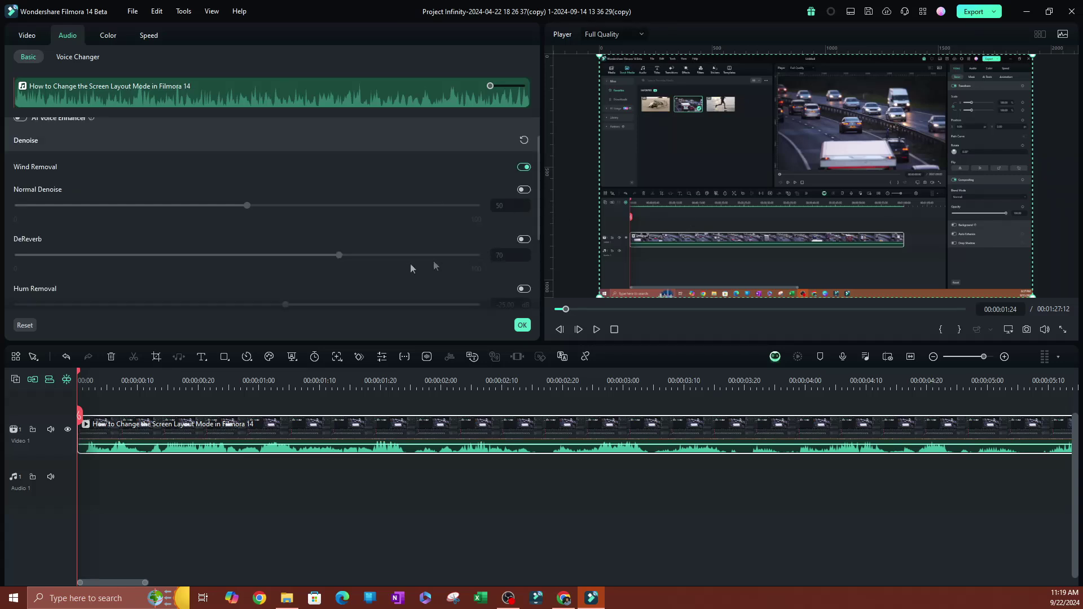
{"action": "scroll", "coordinate": [449, 287], "scroll_direction": "down", "scroll_amount": 1}
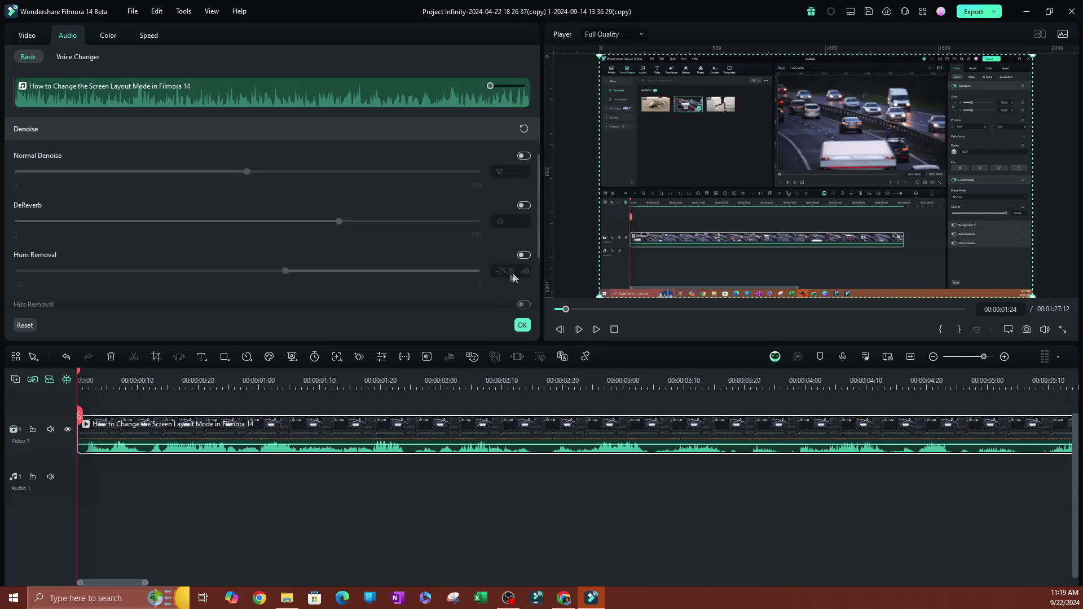
Turn on Hum Removal at -30 dB and DeReverb at strength 22
{"action": "left_click", "coordinate": [524, 255]}
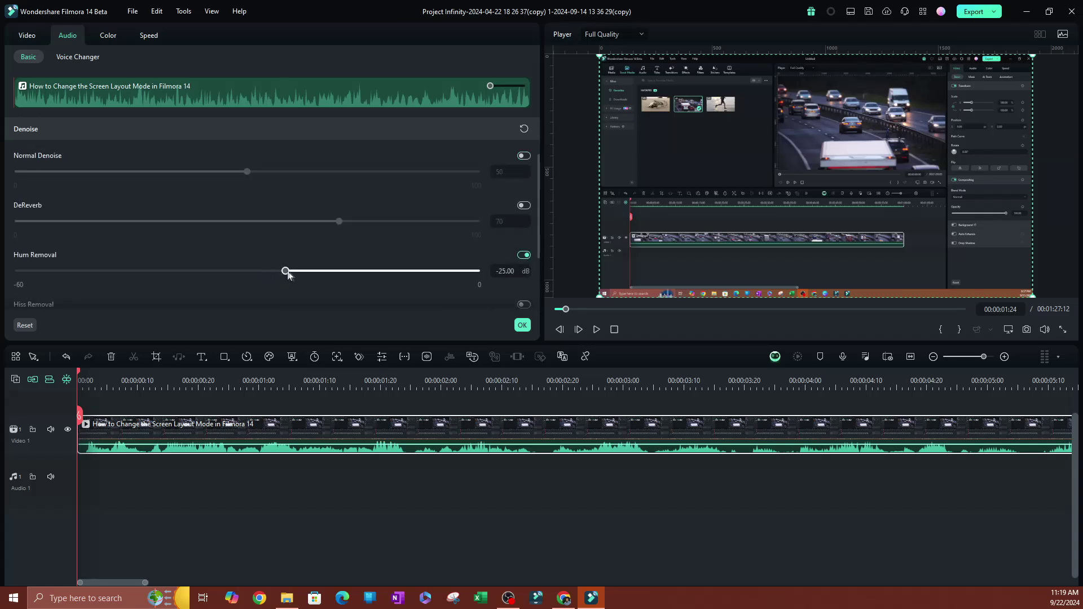
{"action": "left_click_drag", "start_coordinate": [286, 273], "coordinate": [244, 272]}
{"action": "scroll", "coordinate": [420, 265], "scroll_direction": "up", "scroll_amount": 2}
{"action": "scroll", "coordinate": [420, 270], "scroll_direction": "down", "scroll_amount": 3}
{"action": "left_click", "coordinate": [525, 172]}
{"action": "left_click_drag", "start_coordinate": [339, 188], "coordinate": [118, 187]}
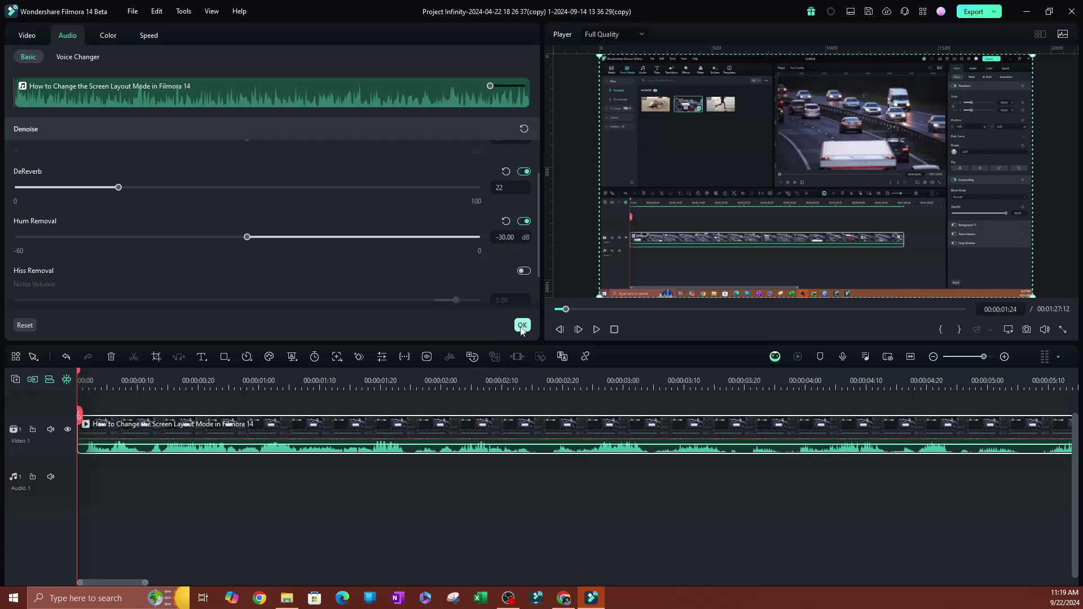
Reset the tutorial clip's Denoise settings to defaults and confirm with OK
{"action": "left_click", "coordinate": [23, 331]}
{"action": "scroll", "coordinate": [271, 266], "scroll_direction": "up", "scroll_amount": 2}
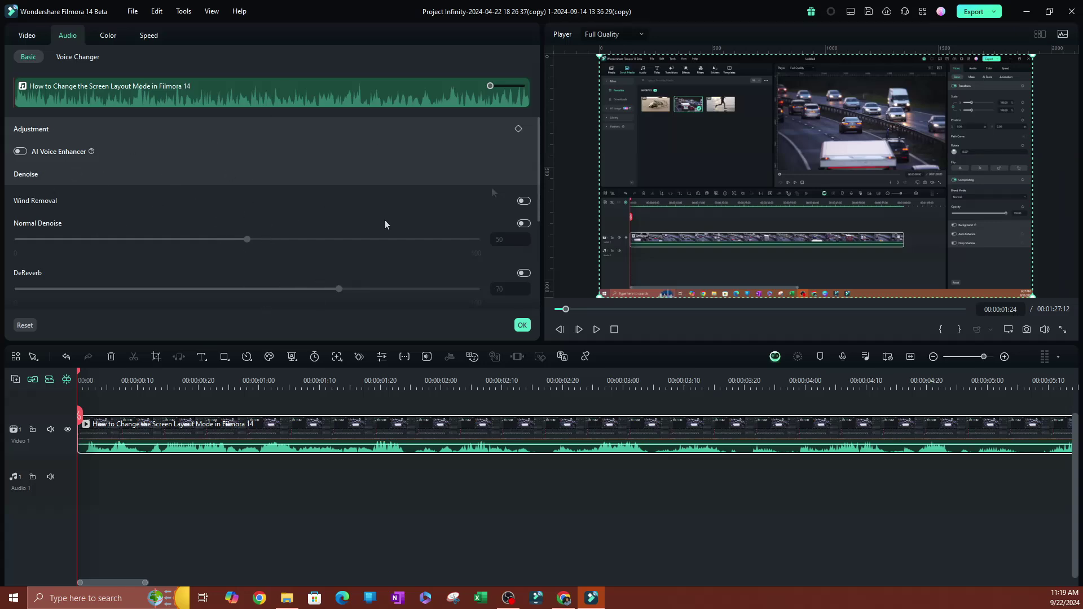
{"action": "left_click", "coordinate": [523, 325]}
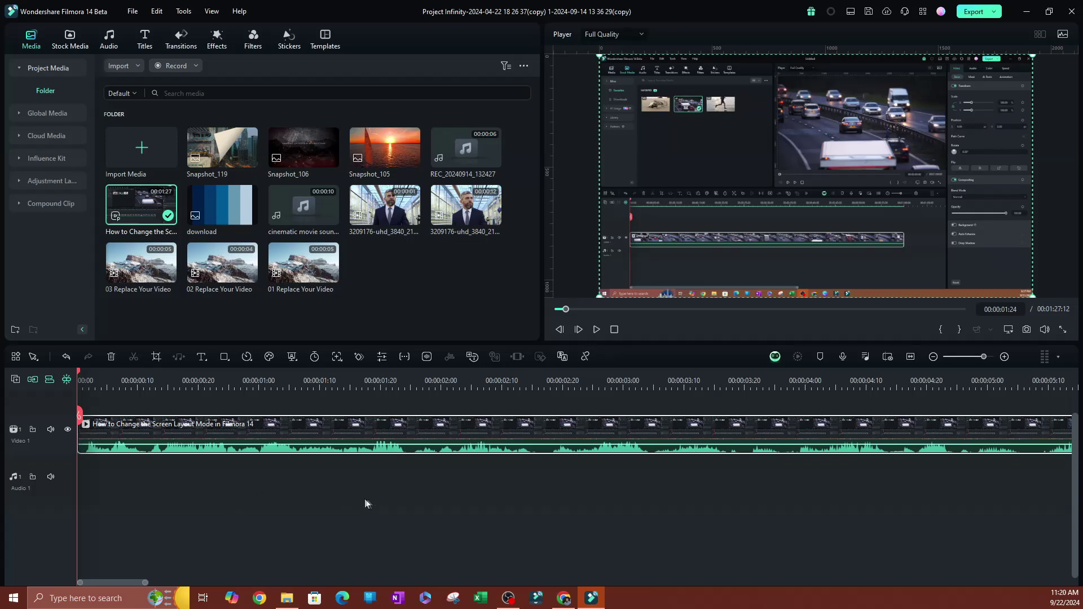